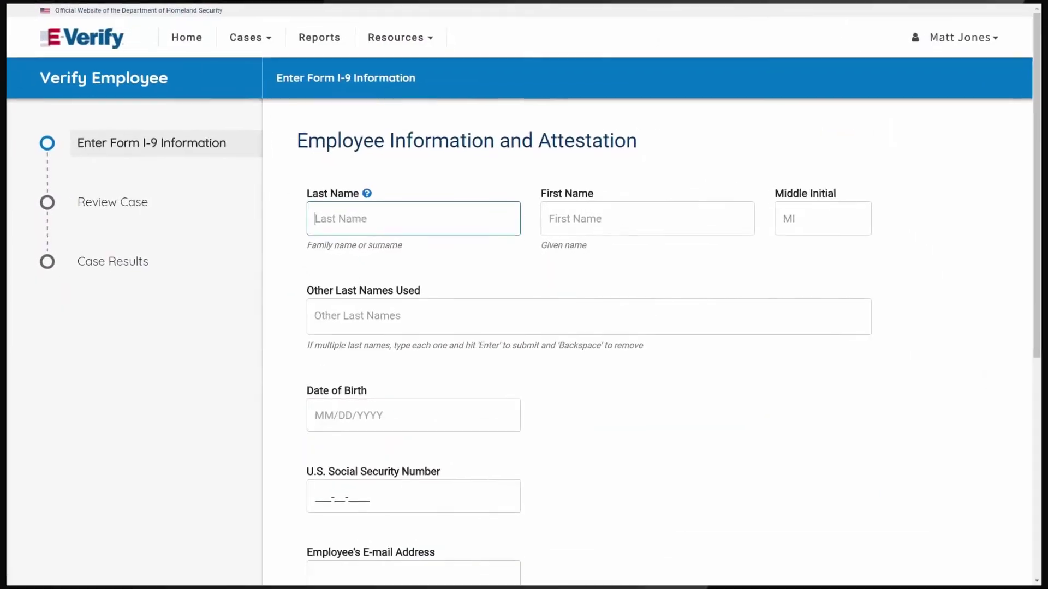
Step: Enter the employee's last name, first name and middle initial, plus three other last names
{"action": "type", "text": "Smith"}
{"action": "key", "text": "Tab"}
{"action": "type", "text": "John"}
{"action": "key", "text": "Tab"}
{"action": "type", "text": "R"}
{"action": "key", "text": "Tab"}
{"action": "type", "text": "Collins"}
{"action": "key", "text": "Return"}
{"action": "type", "text": "Jones"}
{"action": "key", "text": "Return"}
{"action": "type", "text": "Peters"}
{"action": "key", "text": "Return"}
Step: Enter the employee's birth date and Social Security number, mark no e-mail provided, and continue
{"action": "key", "text": "Tab"}
{"action": "type", "text": "05261985"}
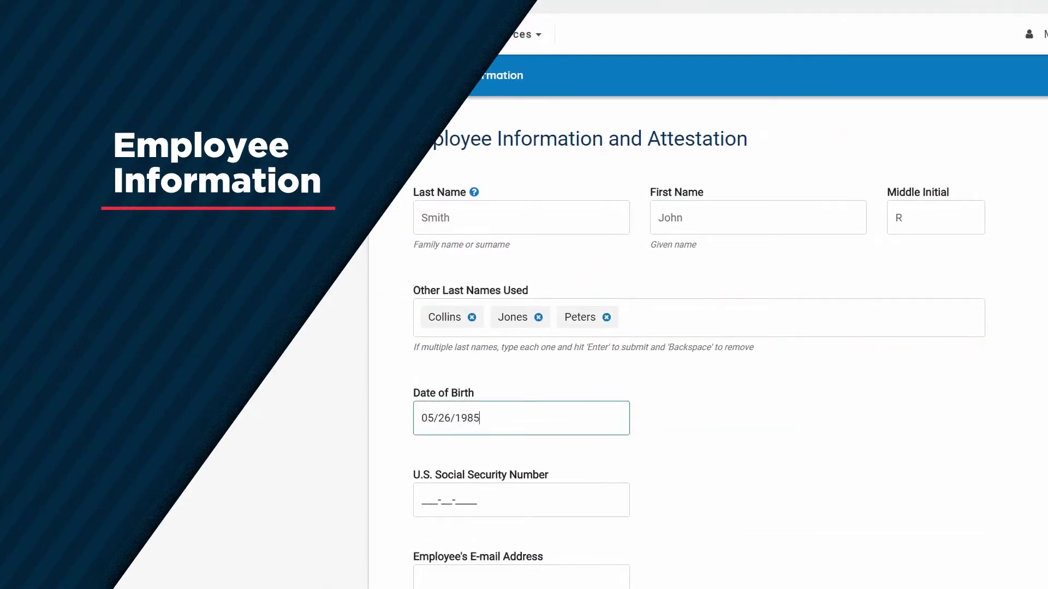
{"action": "key", "text": "Tab"}
{"action": "type", "text": "555-55-5555"}
{"action": "key", "text": "Tab"}
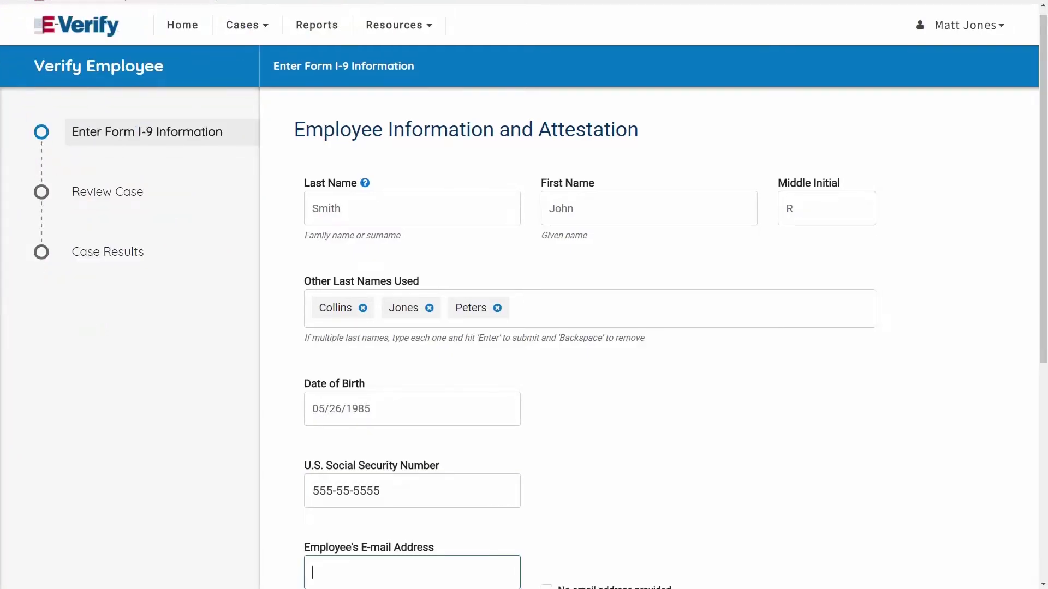
{"action": "scroll", "coordinate": [523, 327], "scroll_direction": "down", "scroll_amount": 3}
{"action": "scroll", "coordinate": [523, 294], "scroll_direction": "down", "scroll_amount": 1}
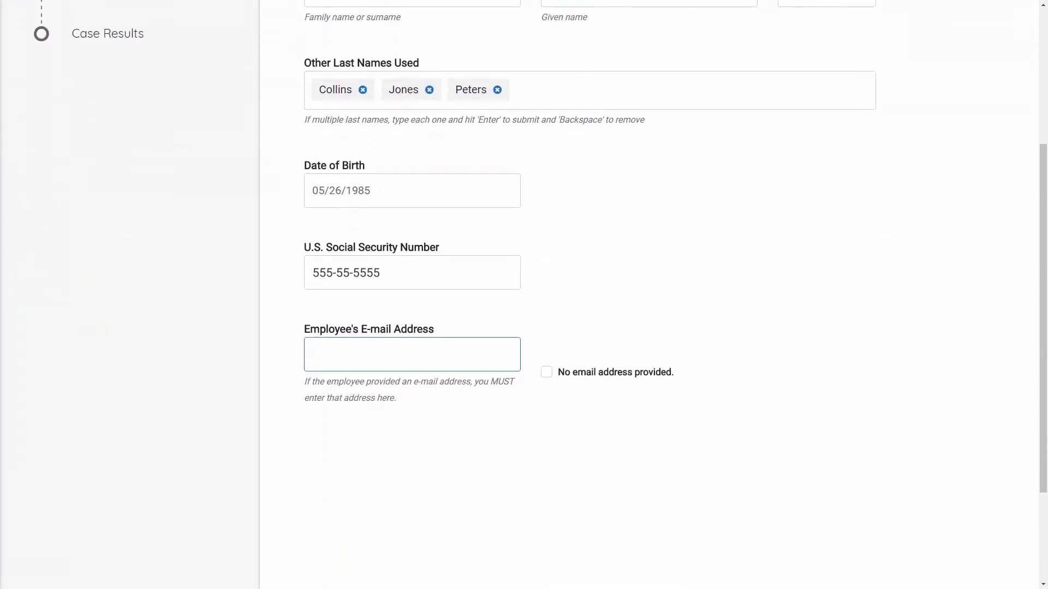
{"action": "key", "text": "Tab"}
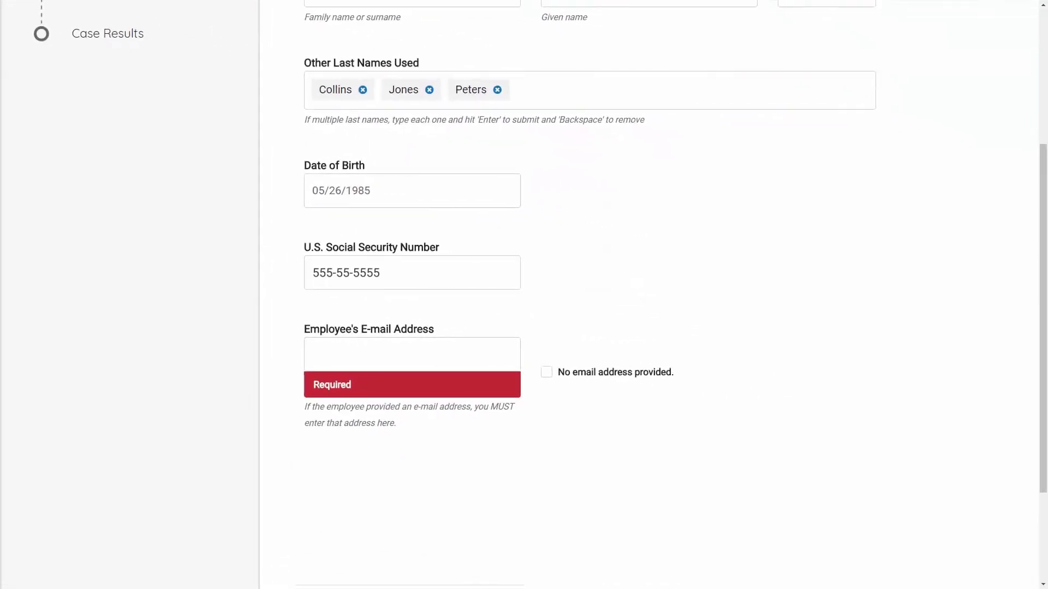
{"action": "left_click", "coordinate": [546, 372]}
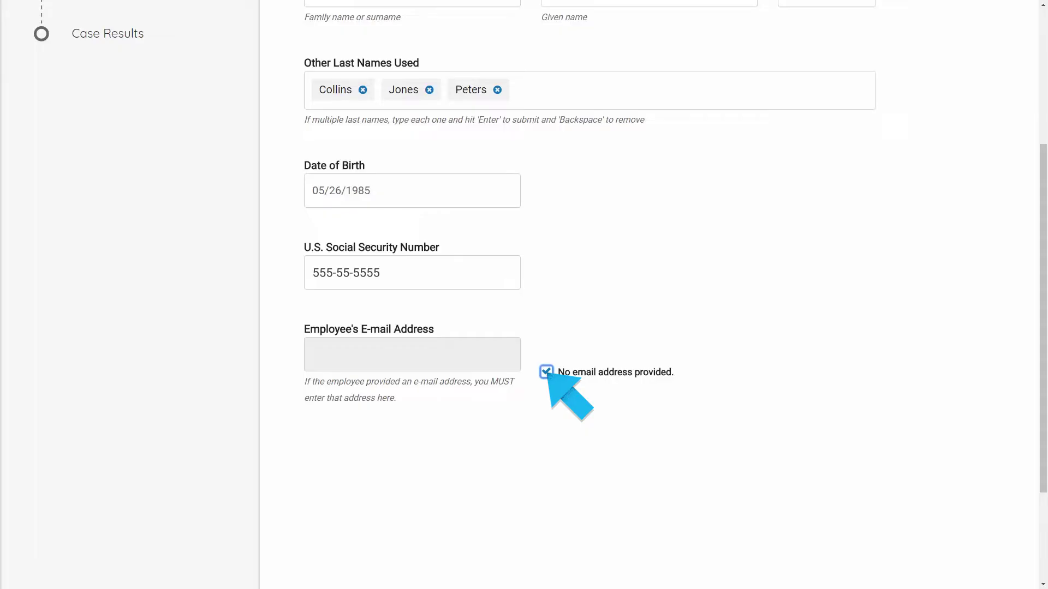
{"action": "scroll", "coordinate": [549, 376], "scroll_direction": "down", "scroll_amount": 2}
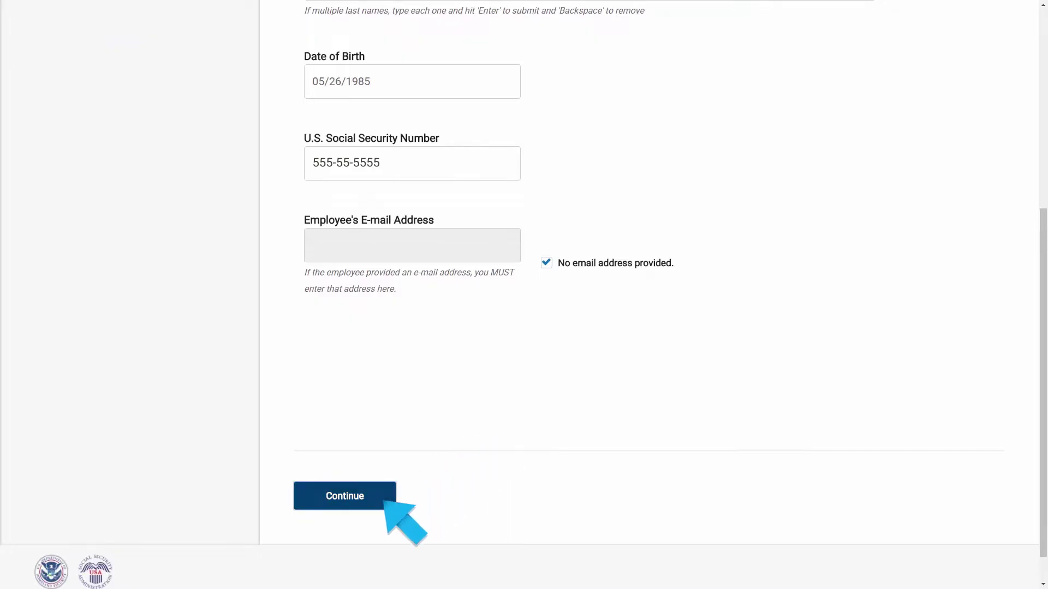
{"action": "left_click", "coordinate": [390, 501]}
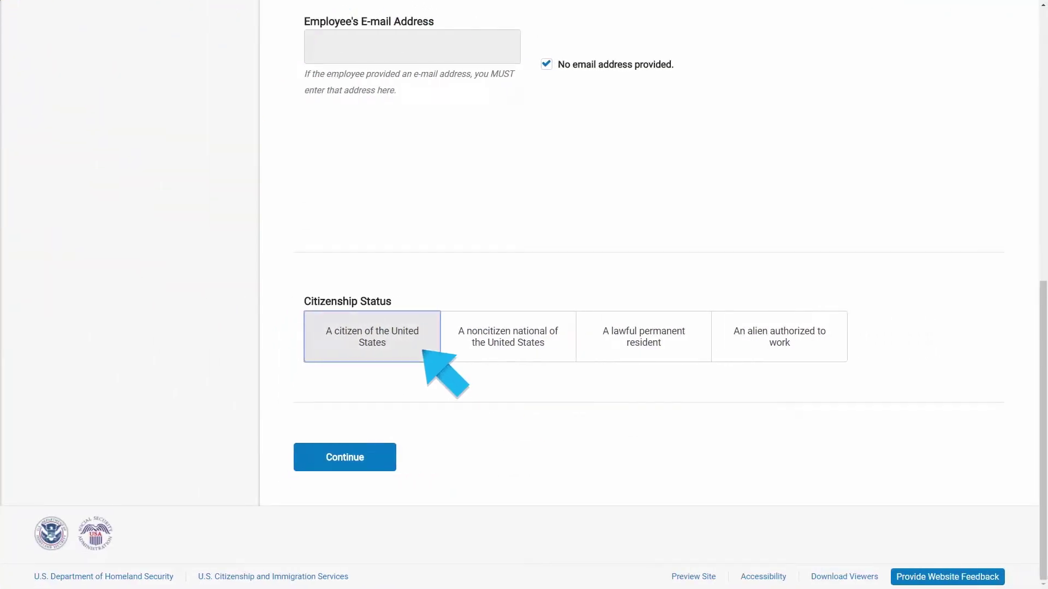
Step: Record U.S. citizenship and a U.S. Passport as the List A document, entering its document number
{"action": "left_click", "coordinate": [424, 352]}
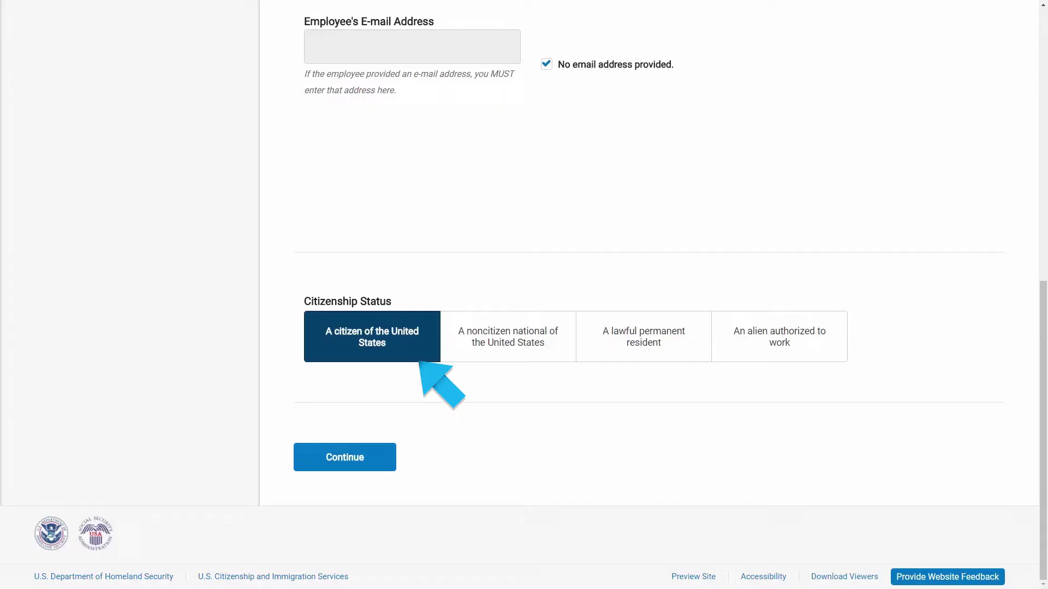
{"action": "left_click", "coordinate": [390, 458]}
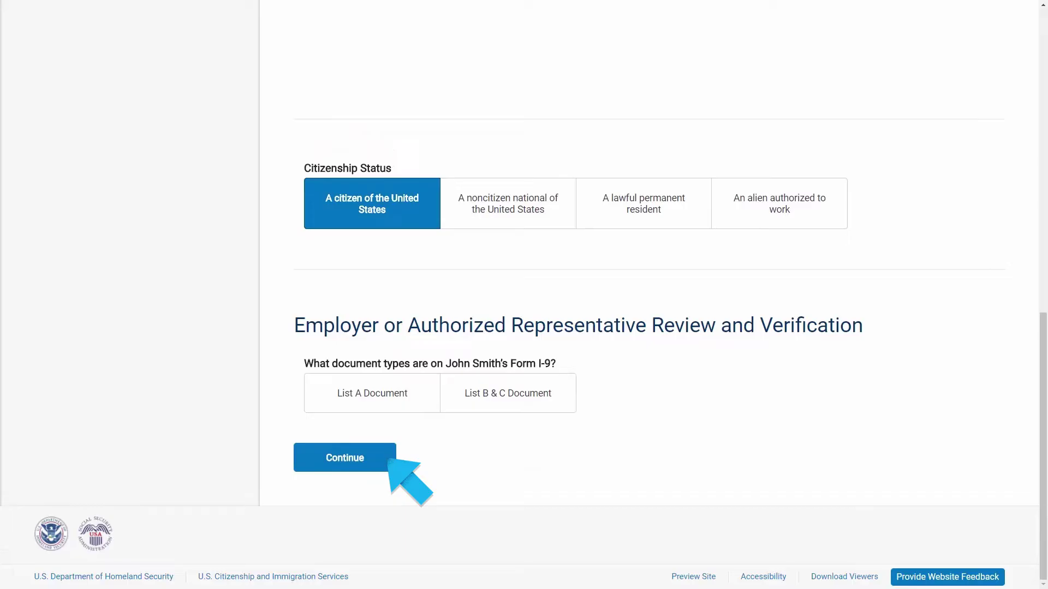
{"action": "left_click", "coordinate": [420, 395]}
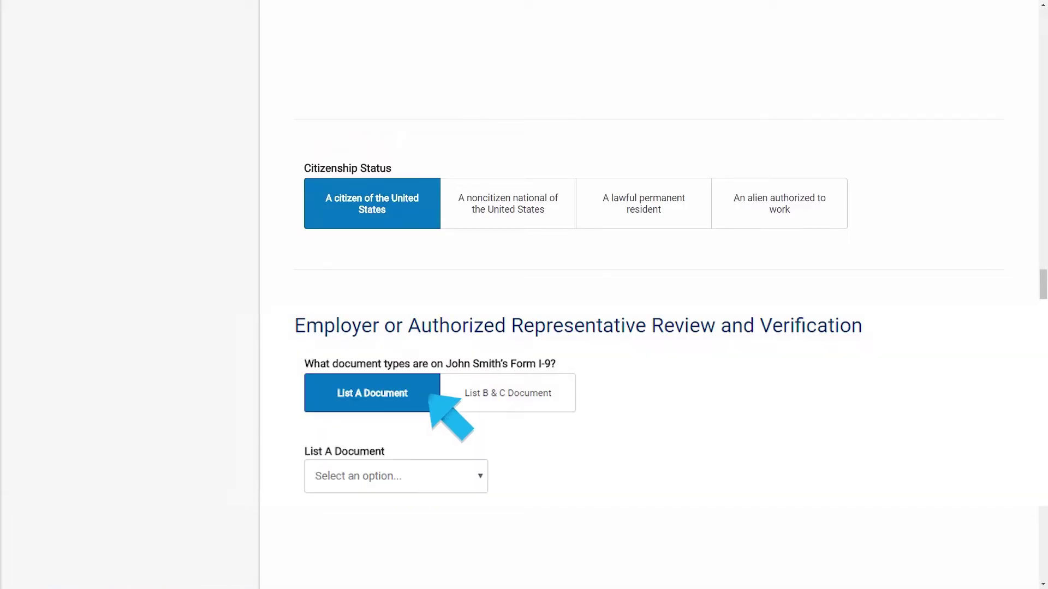
{"action": "scroll", "coordinate": [518, 394], "scroll_direction": "down", "scroll_amount": 5}
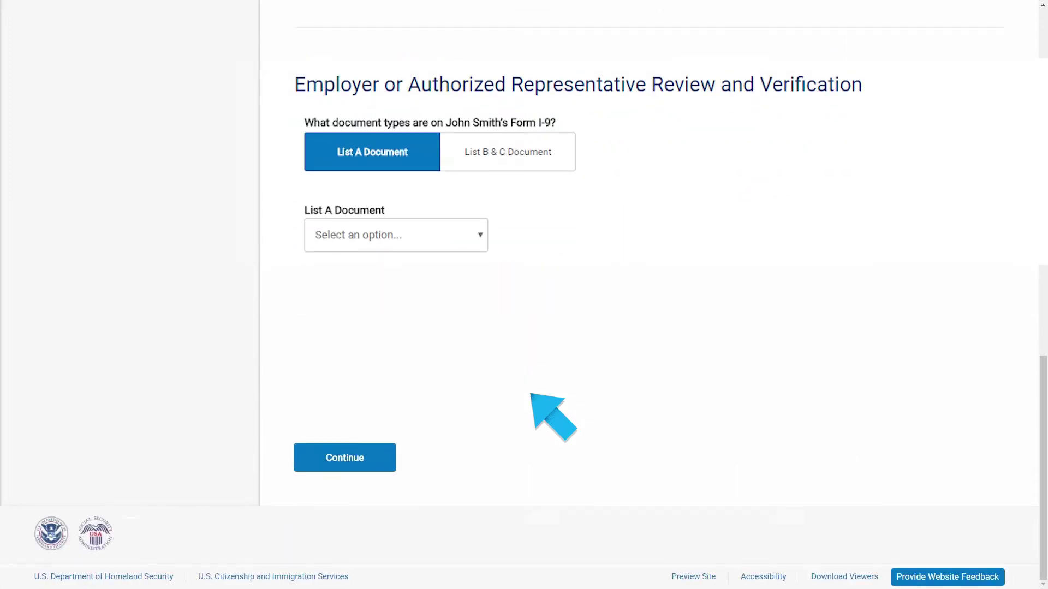
{"action": "left_click", "coordinate": [481, 236]}
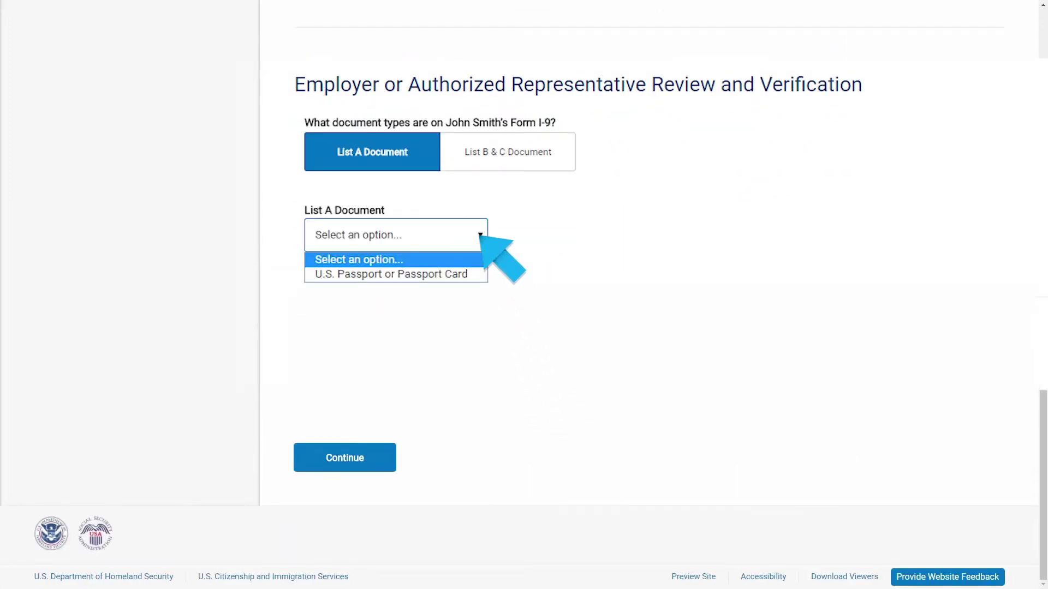
{"action": "left_click", "coordinate": [480, 274]}
{"action": "type", "text": "444444444"}
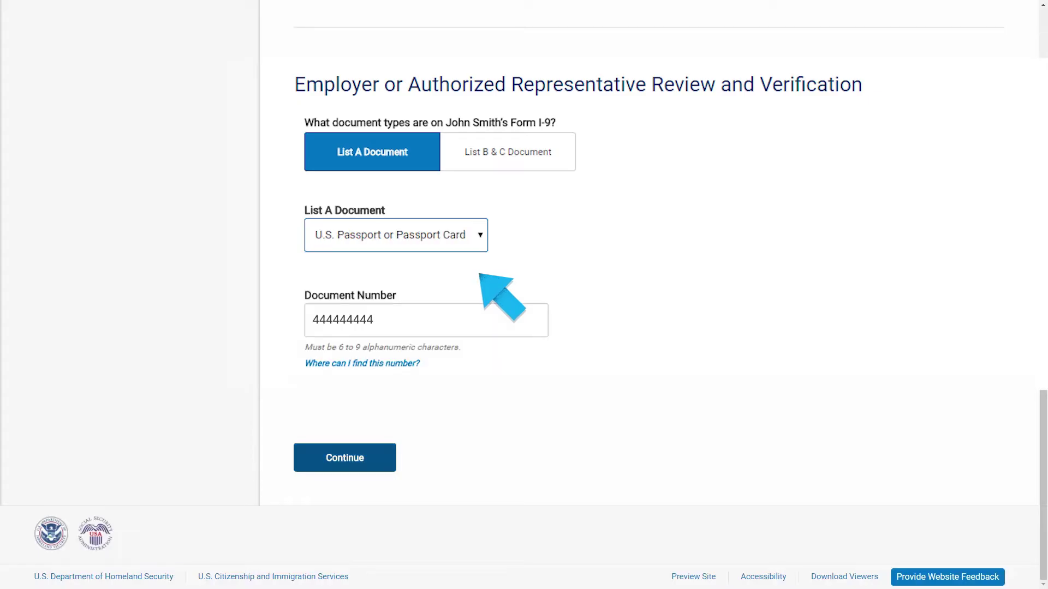
{"action": "scroll", "coordinate": [480, 275], "scroll_direction": "down", "scroll_amount": 3}
{"action": "scroll", "coordinate": [479, 276], "scroll_direction": "down", "scroll_amount": 4}
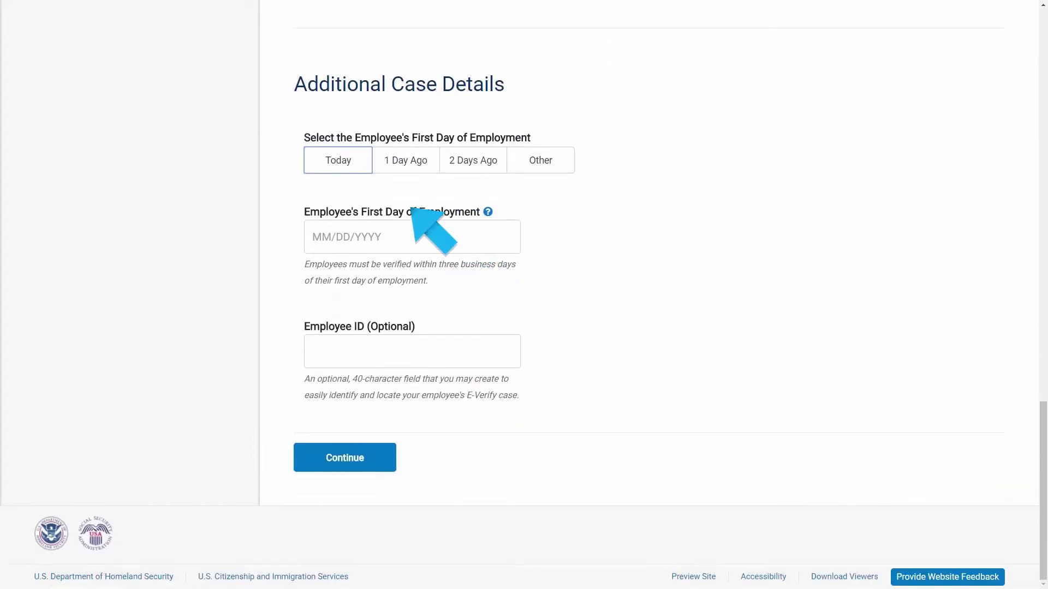
Step: Set the first day of employment to a different date, 08/01/2018
{"action": "left_click", "coordinate": [364, 162]}
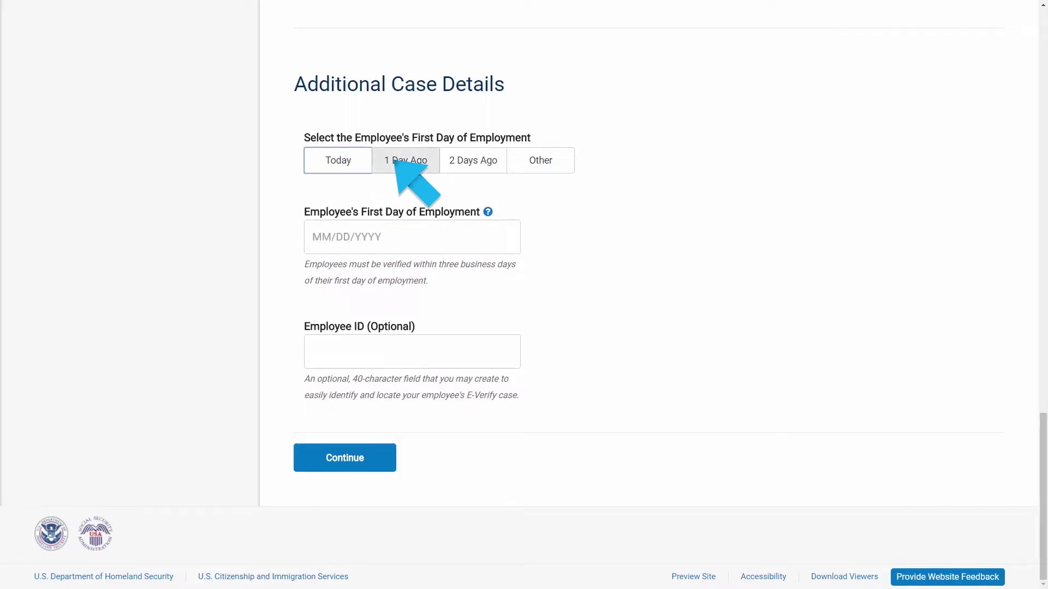
{"action": "left_click", "coordinate": [395, 161]}
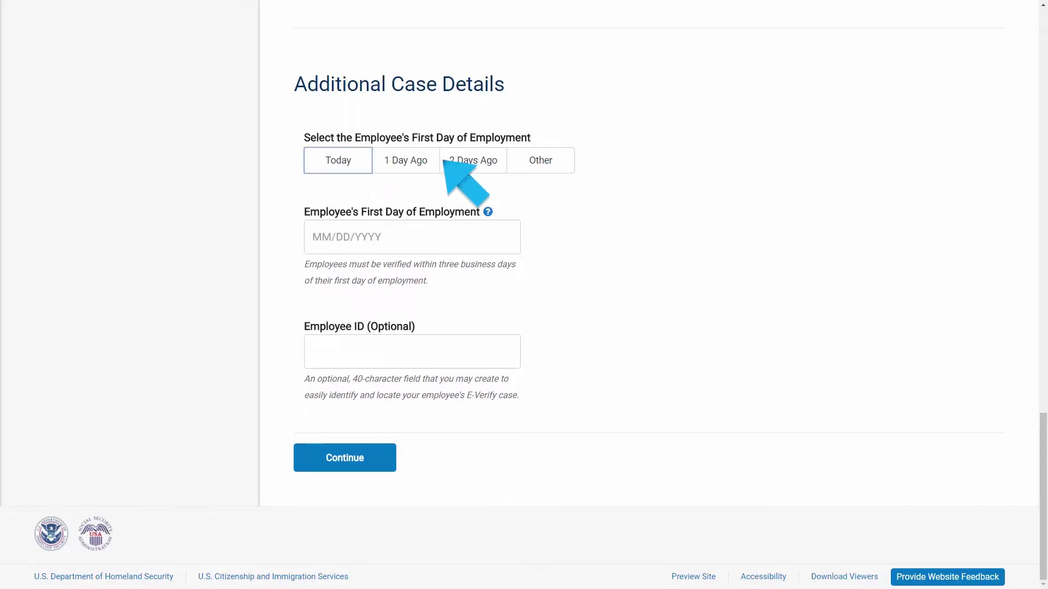
{"action": "left_click", "coordinate": [447, 162]}
{"action": "left_click", "coordinate": [518, 162]}
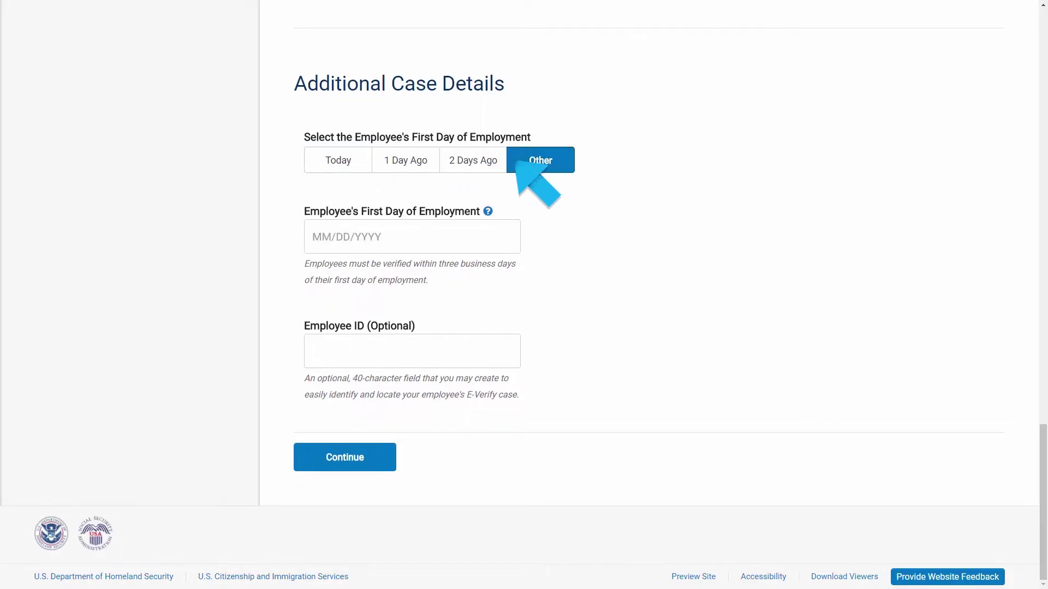
{"action": "type", "text": "08/01/2018"}
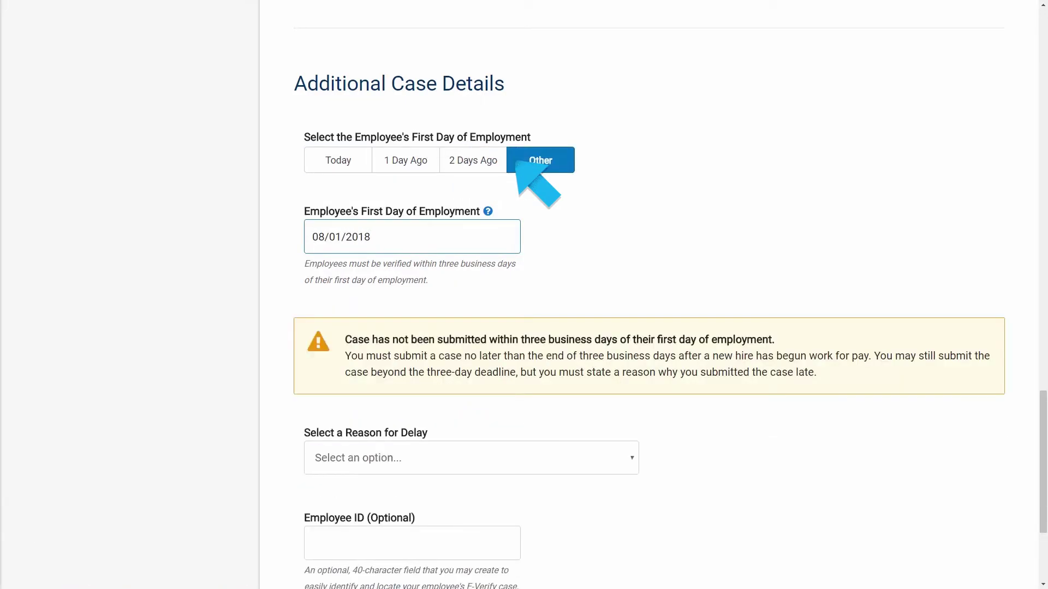
{"action": "scroll", "coordinate": [524, 174], "scroll_direction": "down", "scroll_amount": 3}
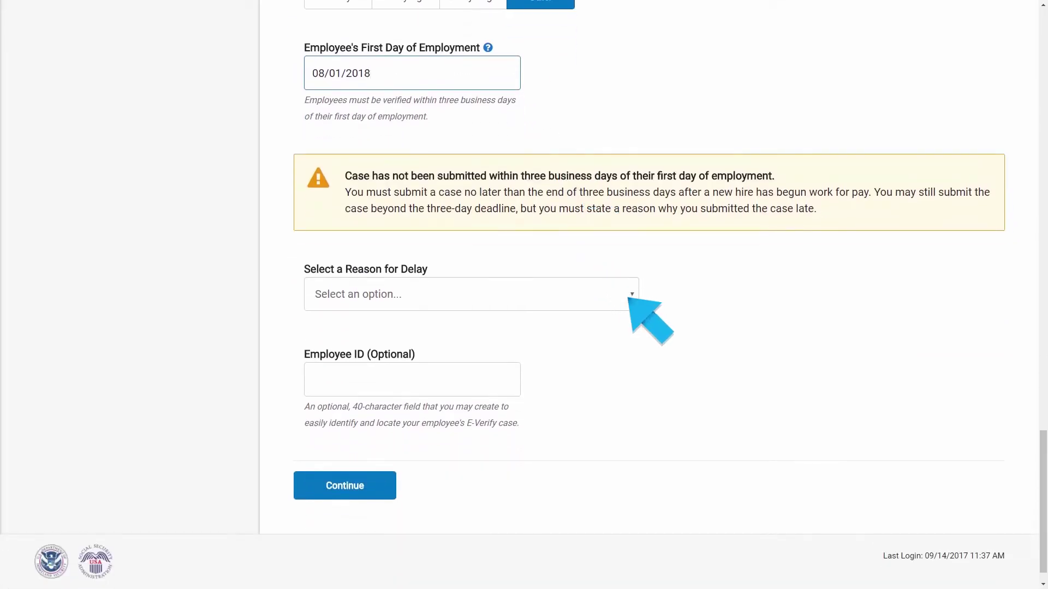
Step: Choose Other as the reason for delay and explain it as 'Employee was on vacation'
{"action": "left_click", "coordinate": [632, 294]}
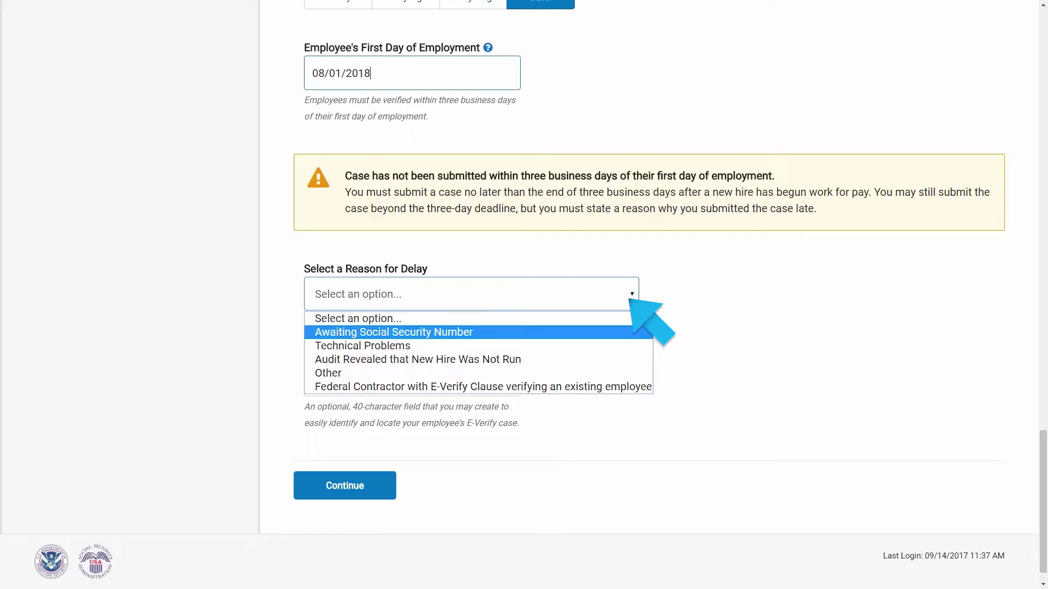
{"action": "left_click", "coordinate": [627, 373]}
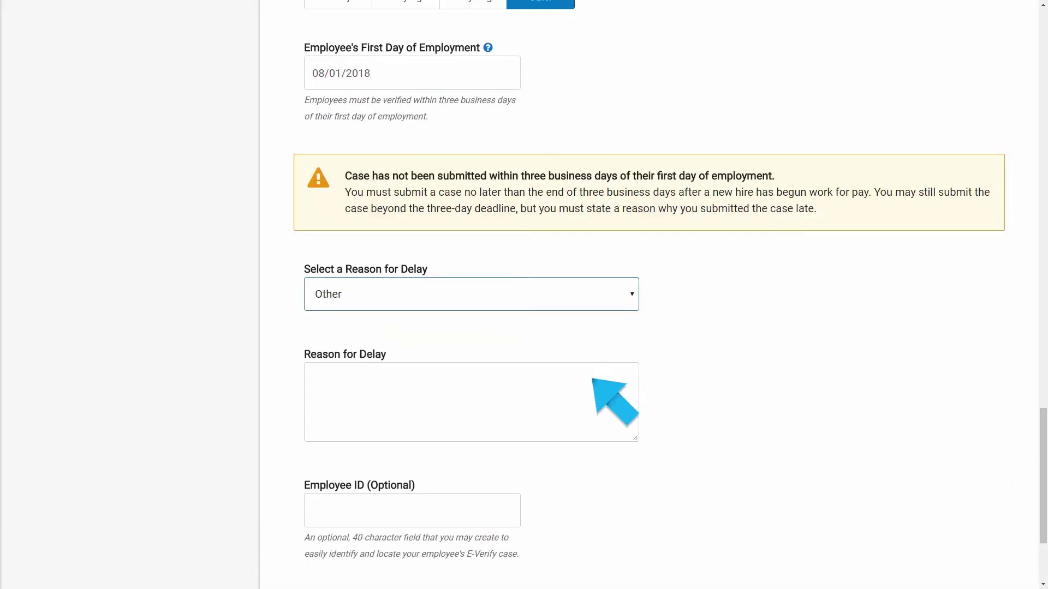
{"action": "scroll", "coordinate": [356, 353], "scroll_direction": "down", "scroll_amount": 1}
{"action": "scroll", "coordinate": [356, 354], "scroll_direction": "down", "scroll_amount": 1}
{"action": "left_click", "coordinate": [355, 353]}
{"action": "type", "text": "Employee was on vacation"}
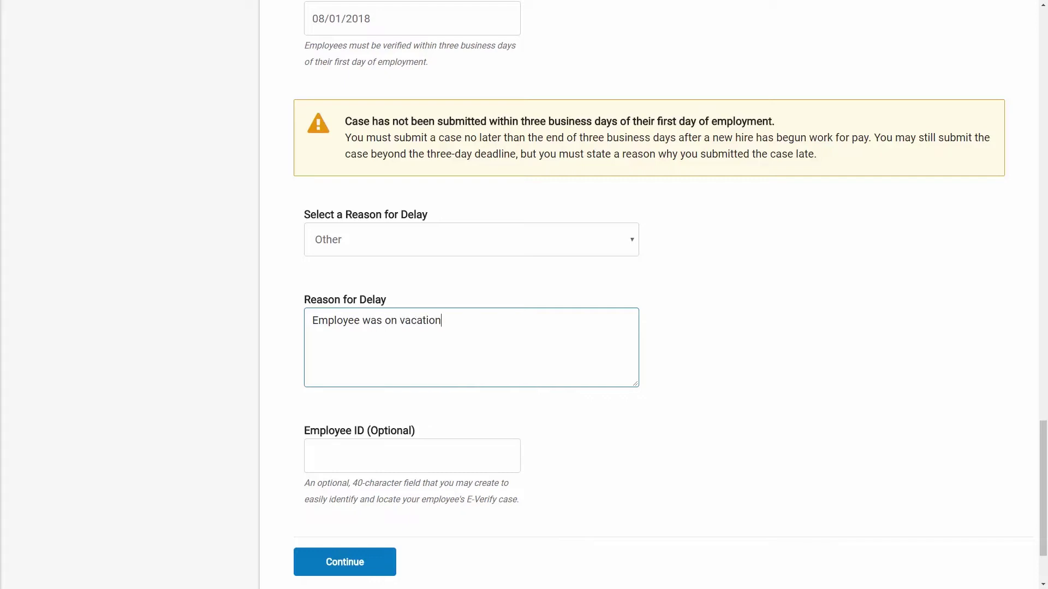
Step: Fill in the optional Employee ID field with the employee's ID
{"action": "scroll", "coordinate": [524, 294], "scroll_direction": "down", "scroll_amount": 1}
{"action": "left_click", "coordinate": [412, 401]}
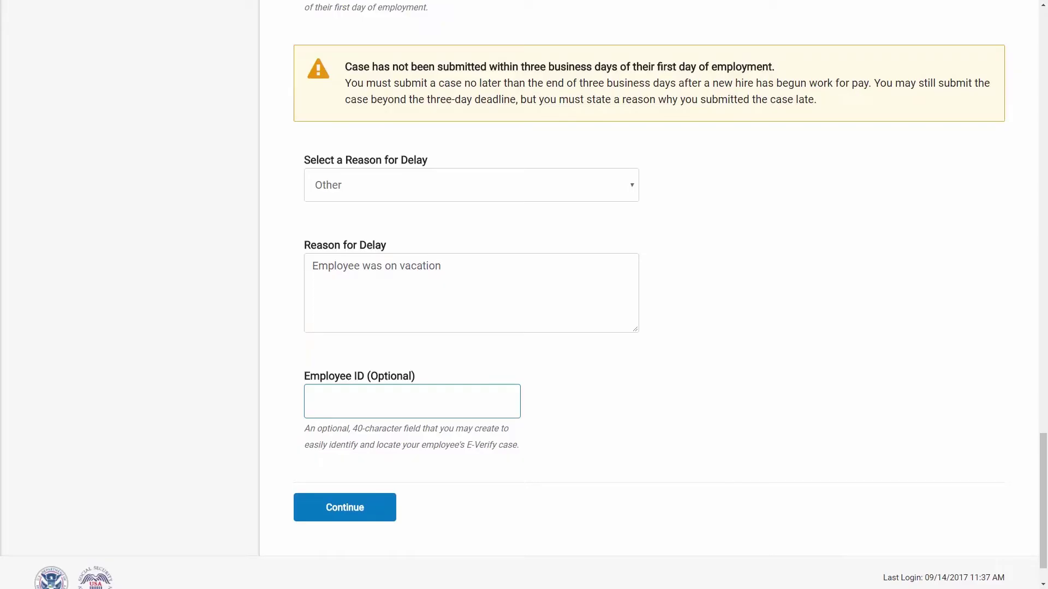
{"action": "type", "text": "AAA1234"}
Step: Continue to Review Case and scroll through the passport, employee ID and start-date summary
{"action": "scroll", "coordinate": [437, 524], "scroll_direction": "down", "scroll_amount": 1}
{"action": "left_click", "coordinate": [379, 456]}
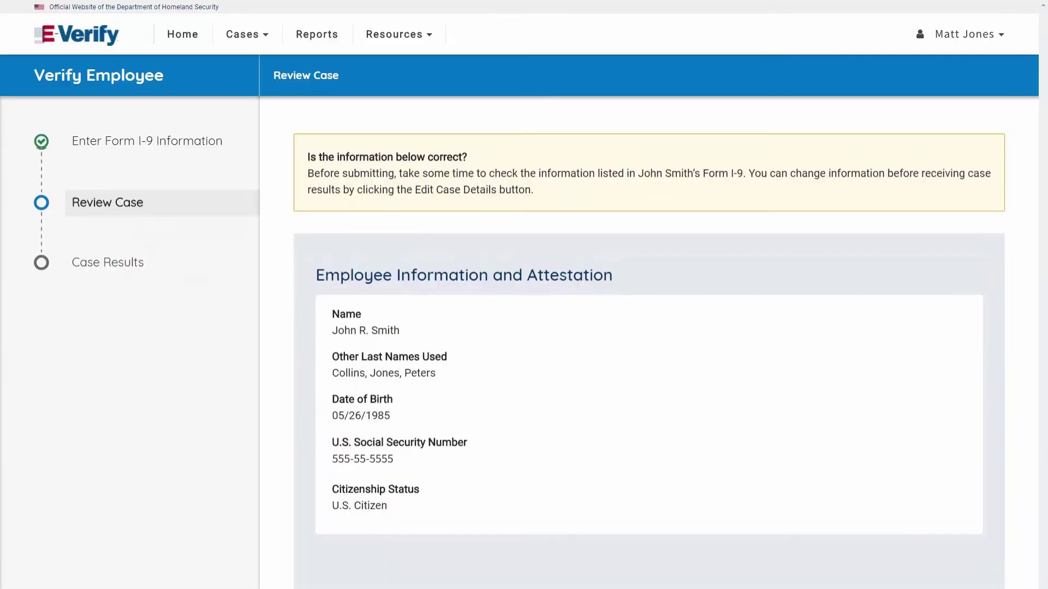
{"action": "scroll", "coordinate": [523, 295], "scroll_direction": "down", "scroll_amount": 3}
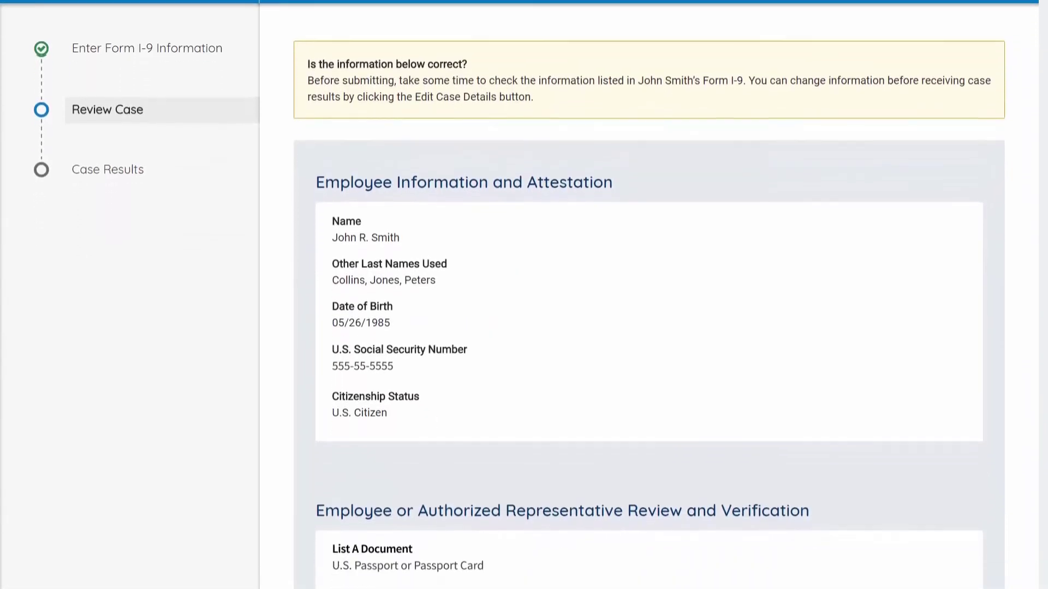
{"action": "scroll", "coordinate": [648, 295], "scroll_direction": "down", "scroll_amount": 5}
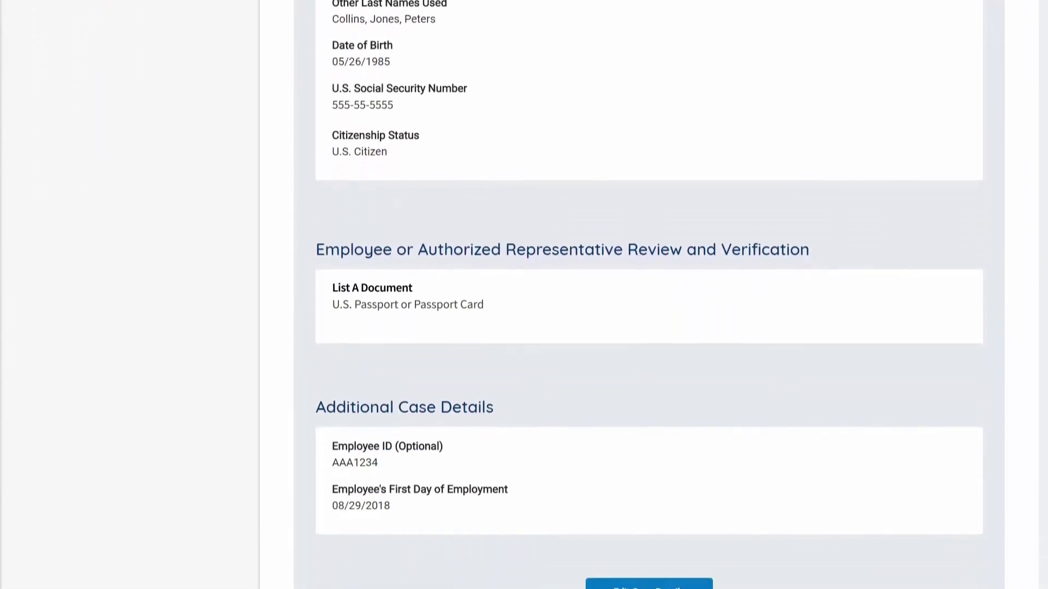
{"action": "scroll", "coordinate": [648, 295], "scroll_direction": "down", "scroll_amount": 5}
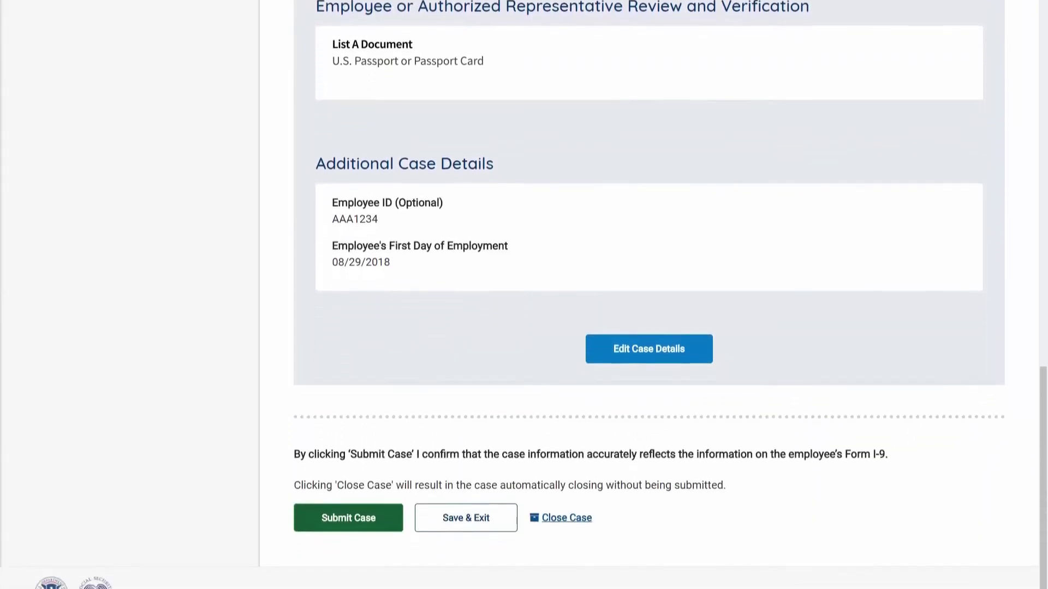
{"action": "scroll", "coordinate": [648, 295], "scroll_direction": "down", "scroll_amount": 1}
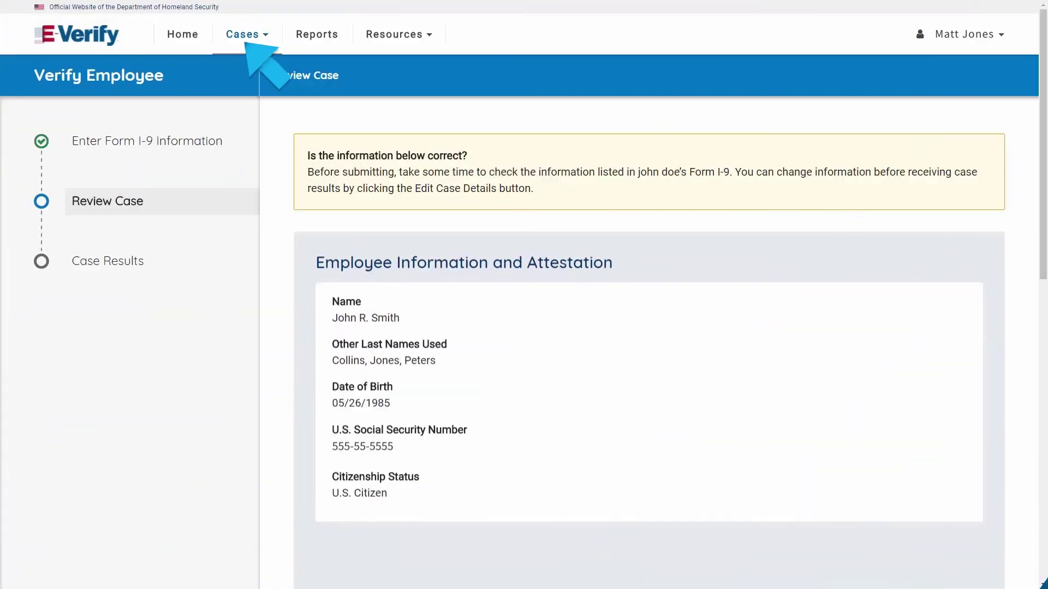
Step: Upload the front photo as the Passport ID page image
{"action": "left_click", "coordinate": [245, 35]}
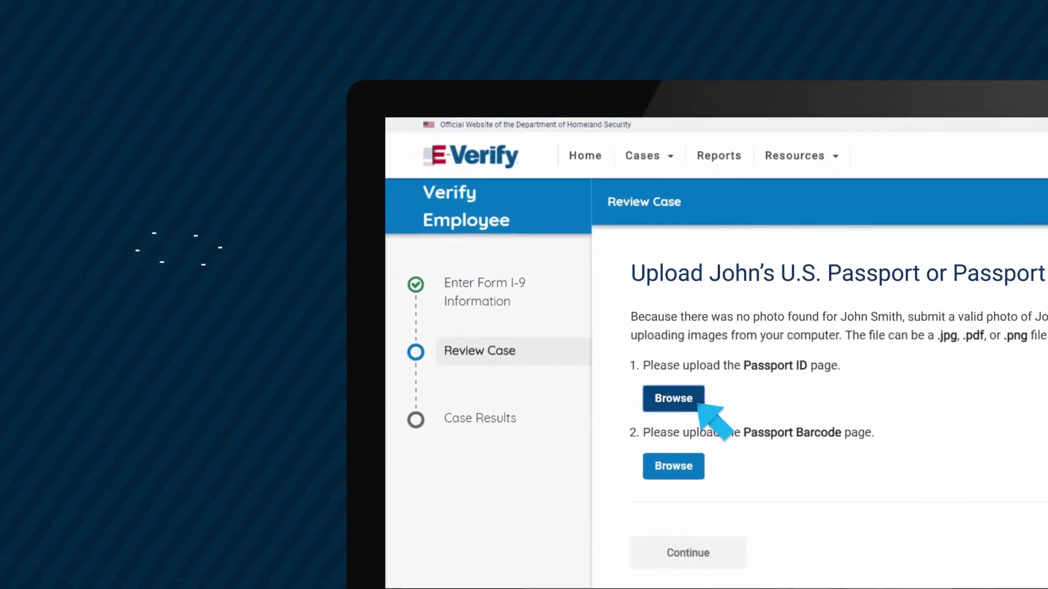
{"action": "left_click", "coordinate": [389, 358]}
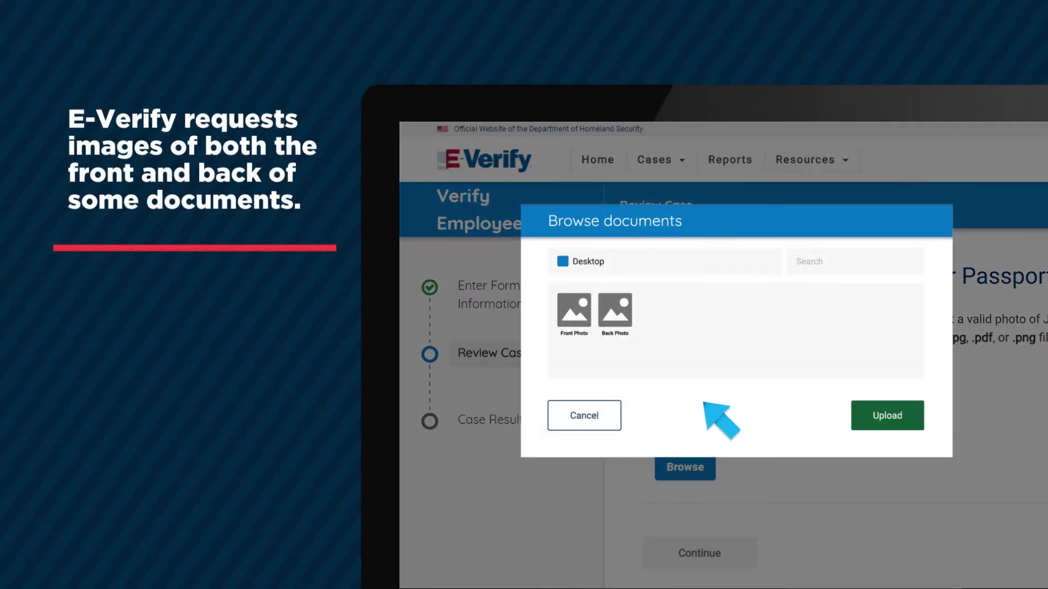
{"action": "left_click", "coordinate": [589, 332]}
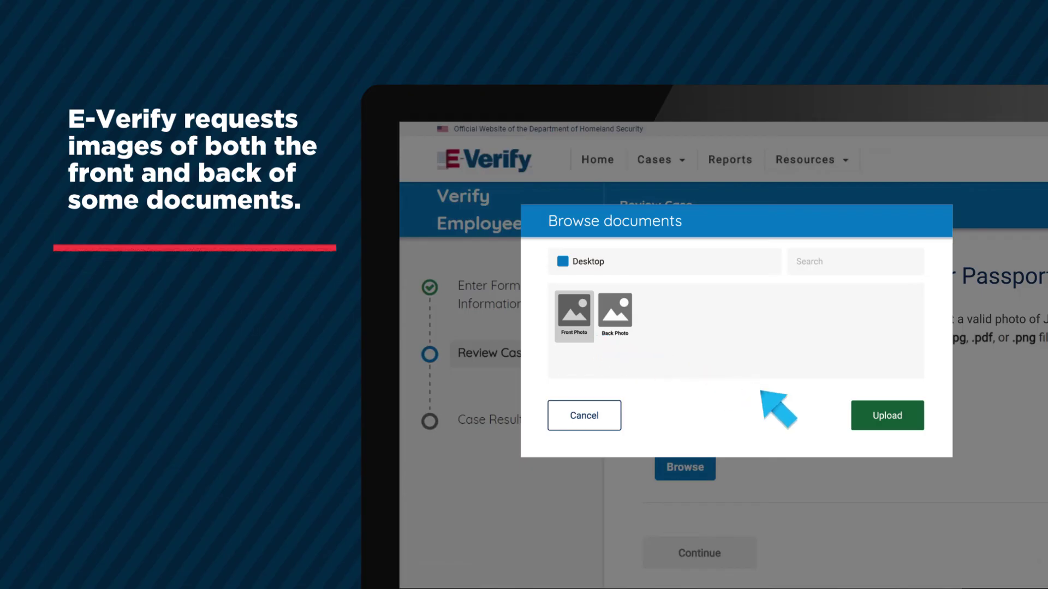
{"action": "left_click", "coordinate": [859, 424]}
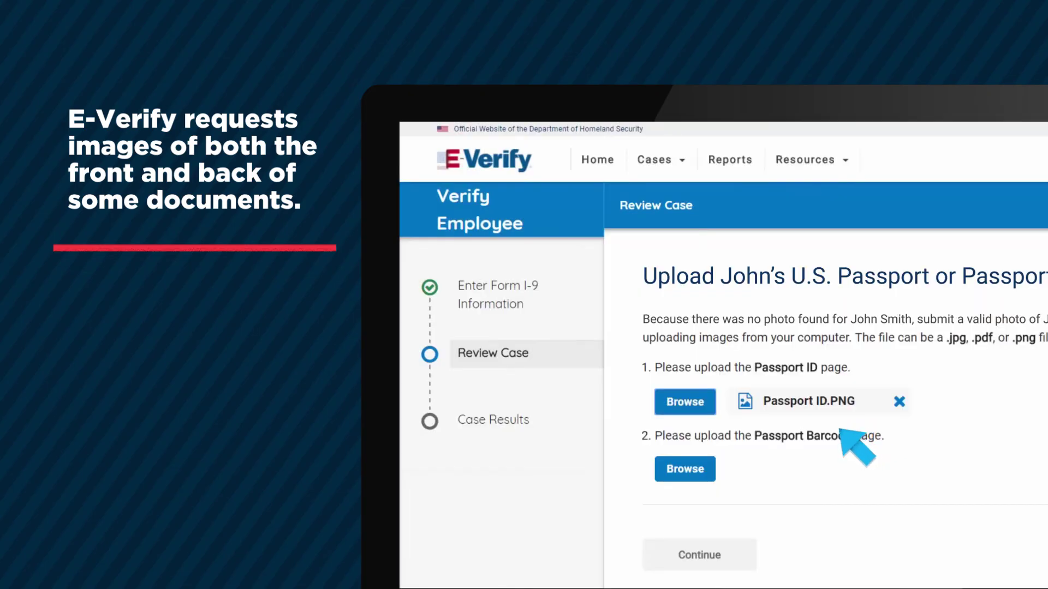
Step: Upload the back photo as the Passport Barcode page image
{"action": "left_click", "coordinate": [708, 473]}
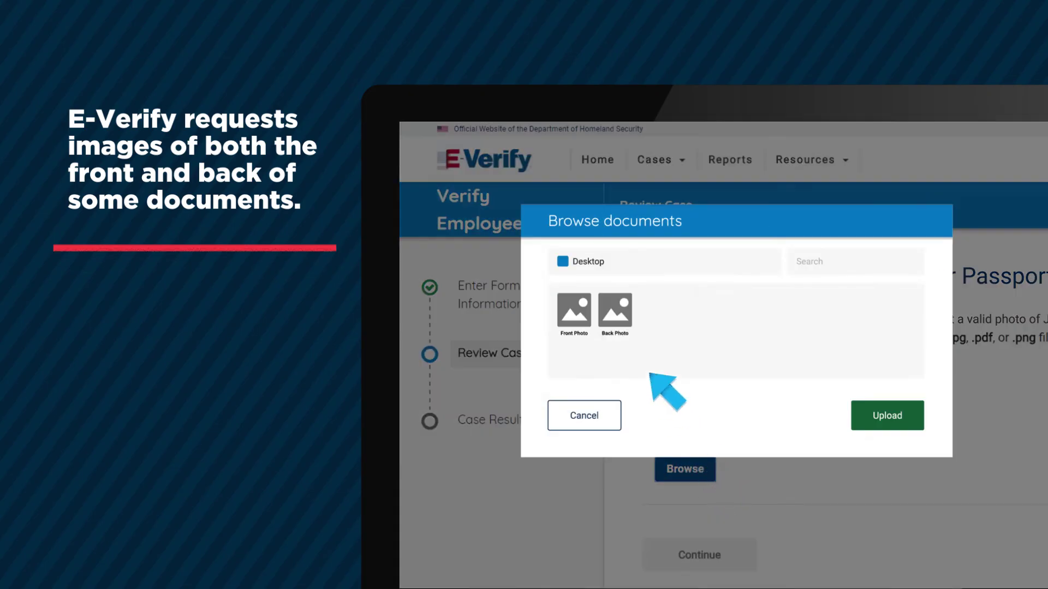
{"action": "left_click", "coordinate": [619, 322]}
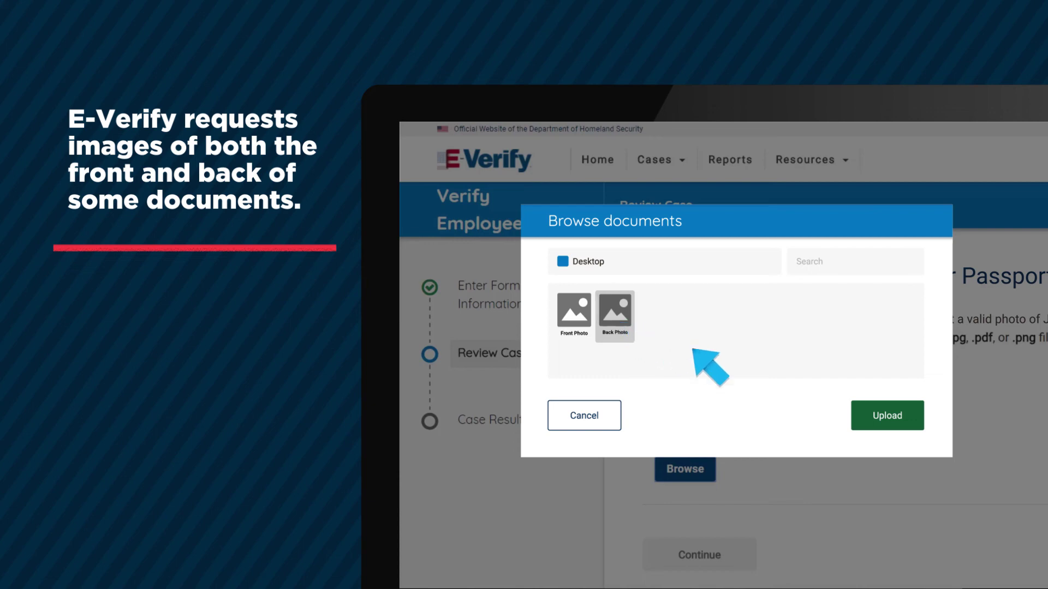
{"action": "left_click", "coordinate": [868, 416]}
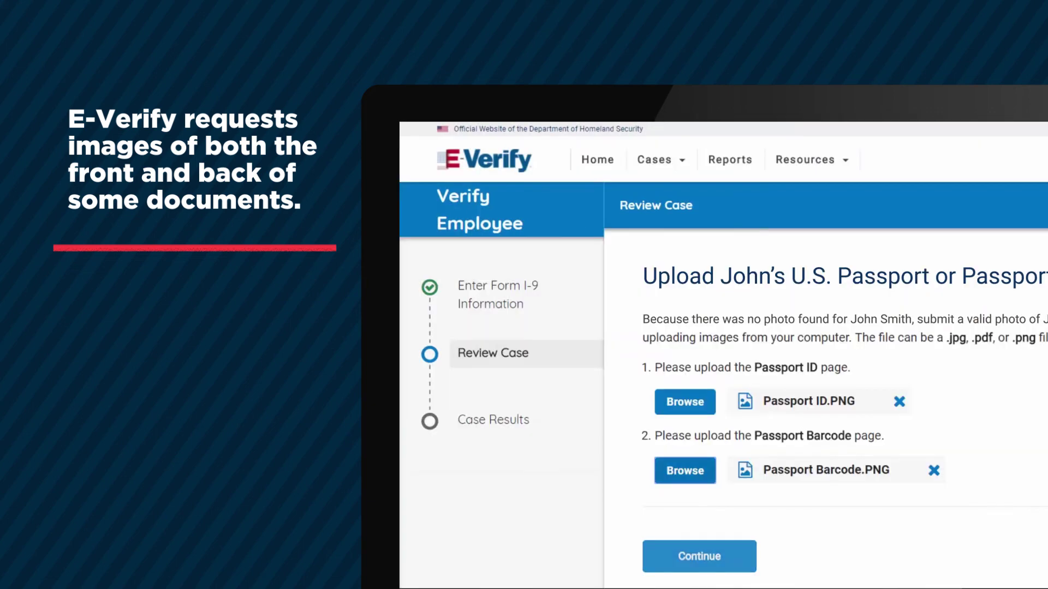